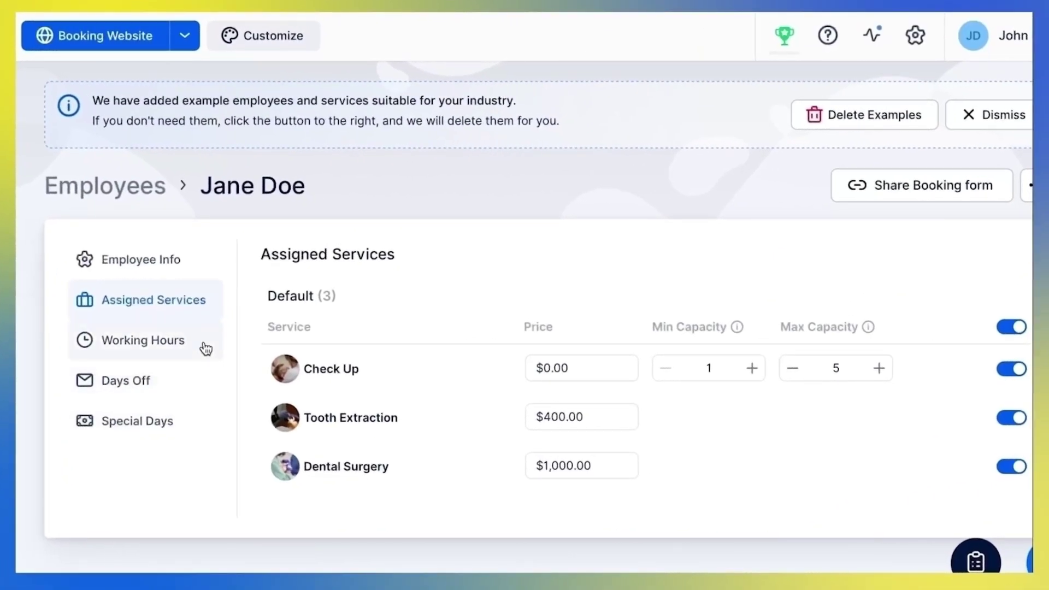
- Show Jane Doe's working hours: Monday–Friday 9:00 am–5:00 pm, weekend off
left_click(205, 347)
scroll(230, 396, "down", 3)
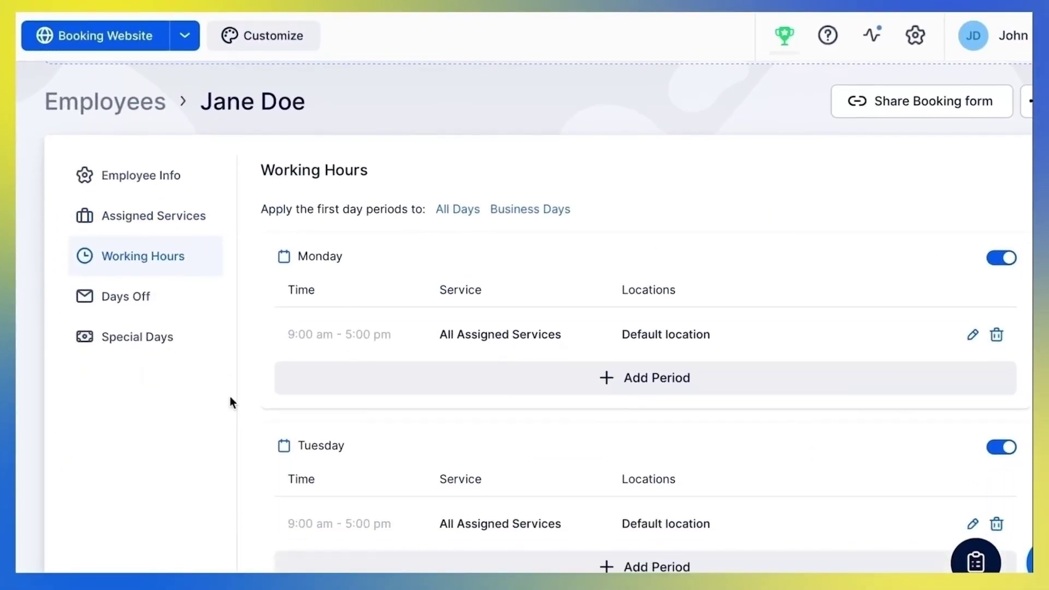
scroll(230, 396, "down", 3)
scroll(231, 392, "down", 2)
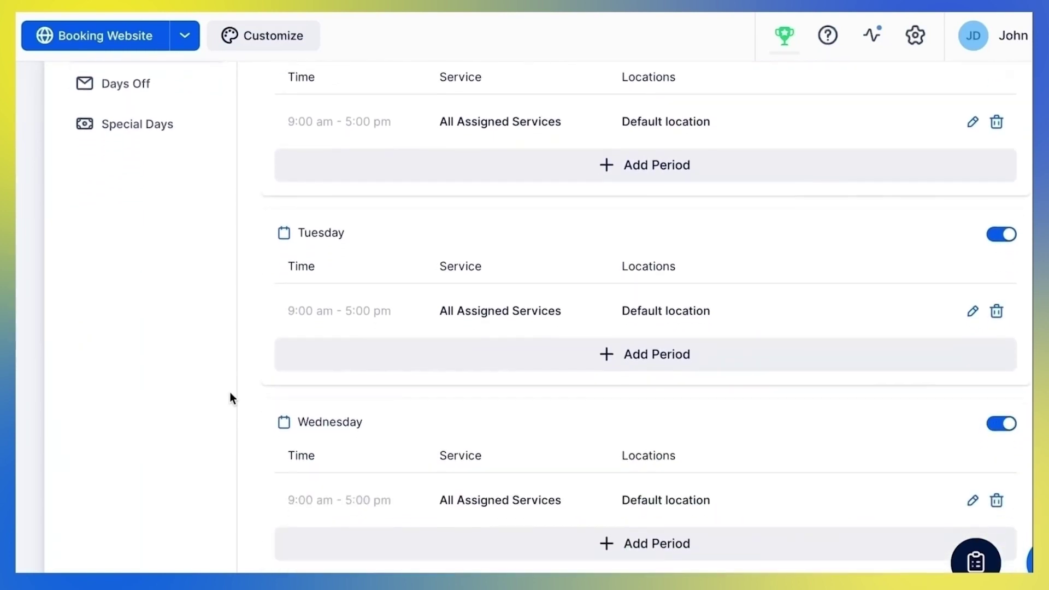
scroll(230, 392, "down", 2)
scroll(230, 392, "down", 2)
scroll(229, 397, "down", 1)
scroll(229, 397, "down", 1)
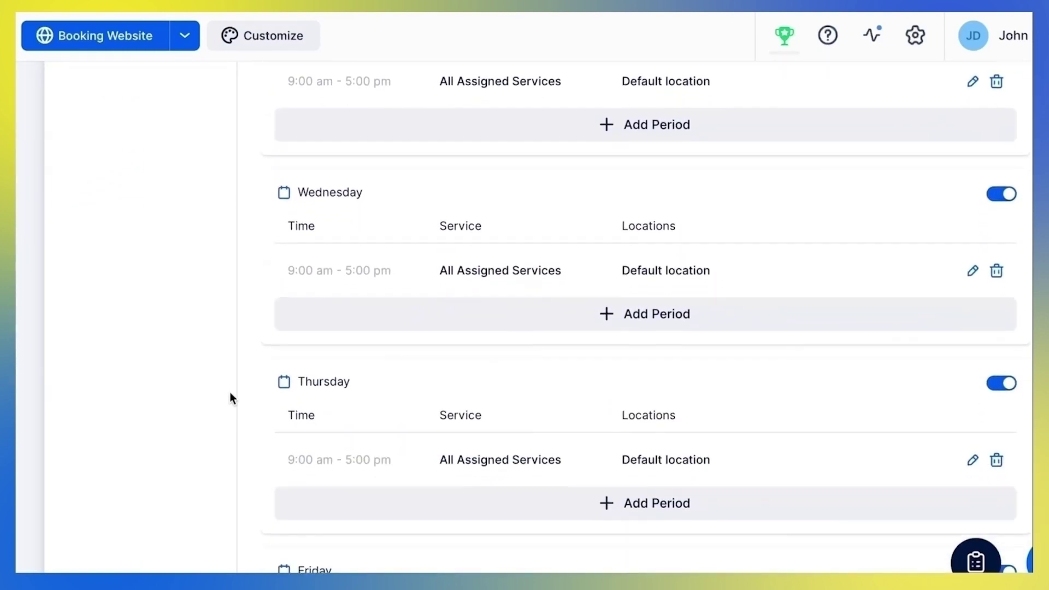
scroll(229, 398, "down", 1)
scroll(230, 397, "down", 1)
scroll(230, 398, "down", 2)
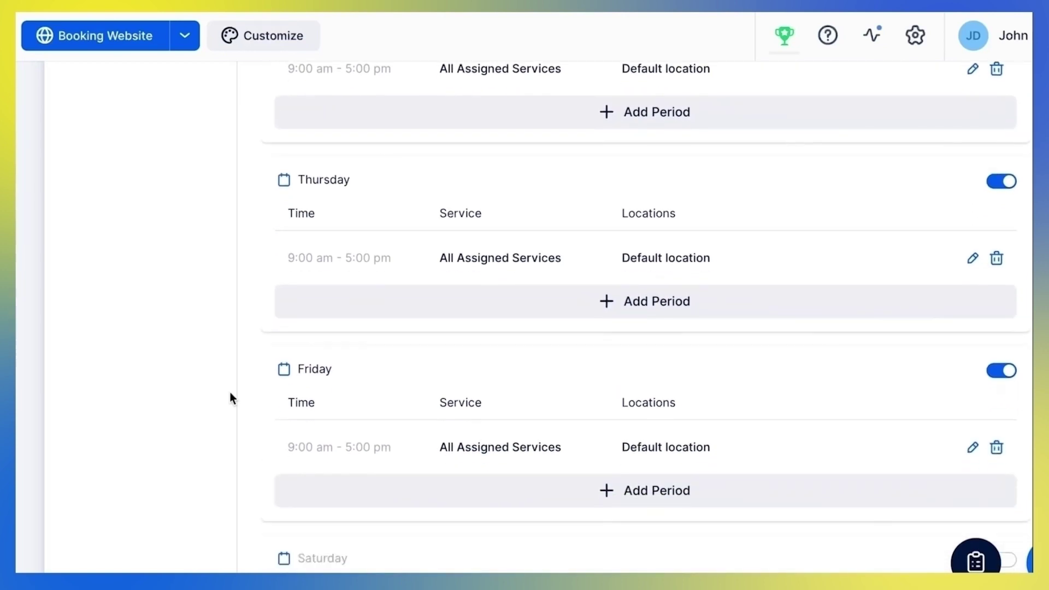
scroll(230, 398, "down", 2)
scroll(230, 398, "down", 1)
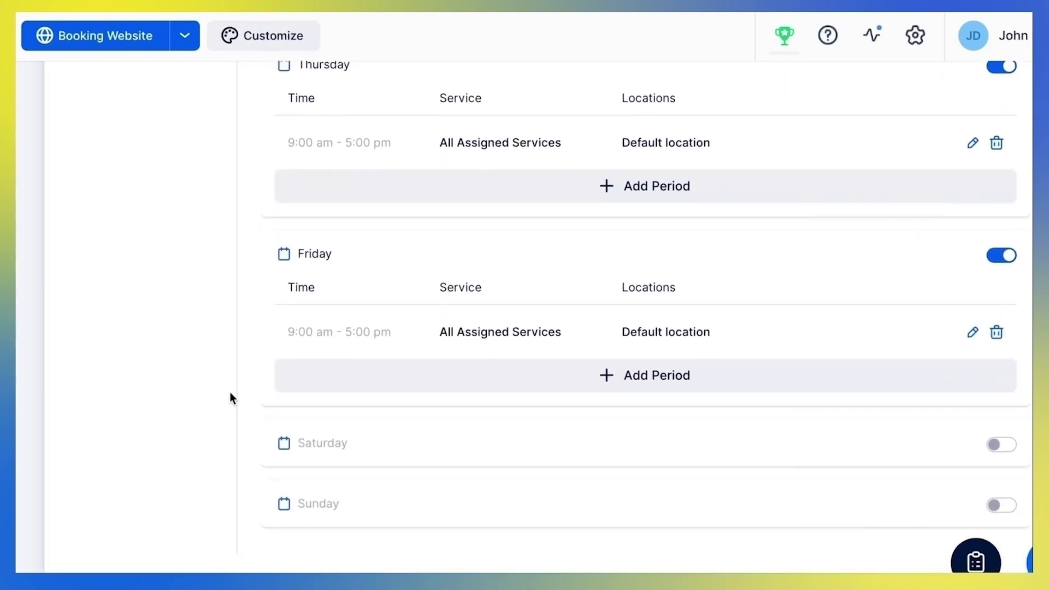
scroll(229, 397, "up", 1)
scroll(229, 398, "up", 1)
scroll(230, 398, "up", 5)
scroll(230, 398, "up", 1)
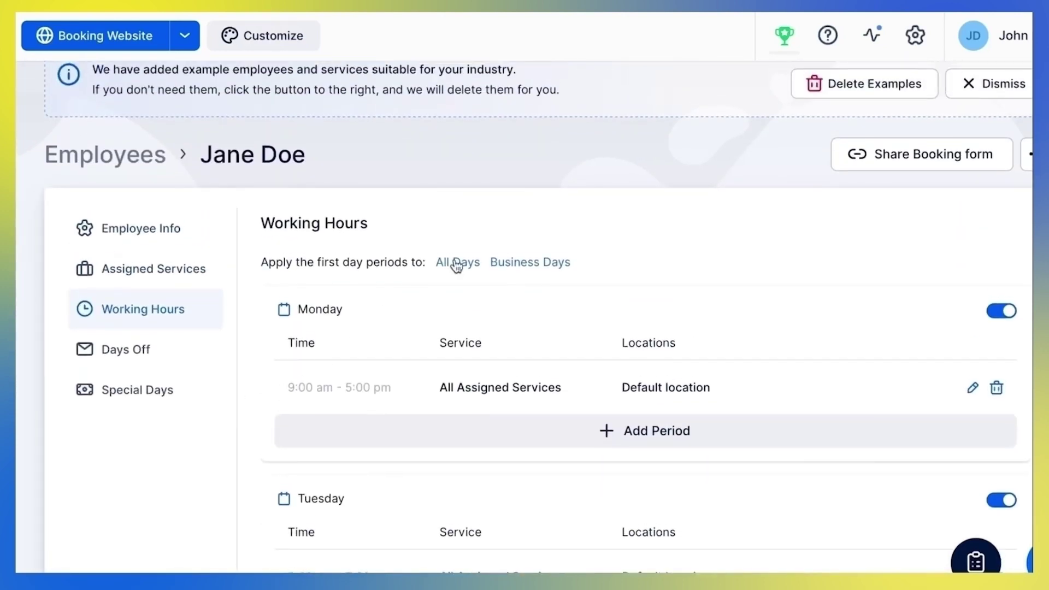
- Open the Dental Surgeon's working hours, with Monday and Tuesday at 9:00 am–5:00 pm
left_click(975, 388)
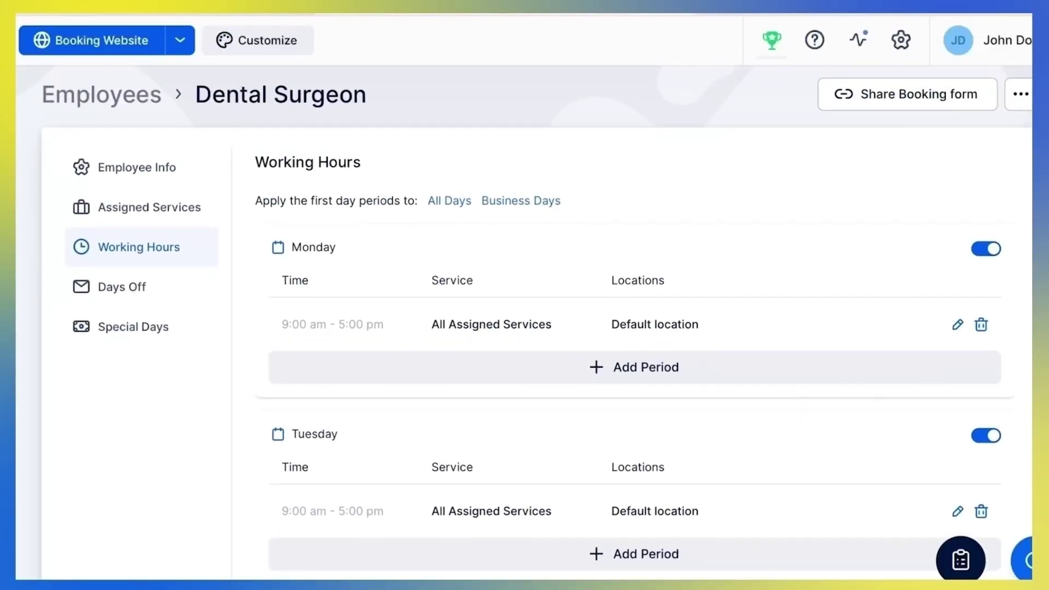
scroll(524, 328, "down", 3)
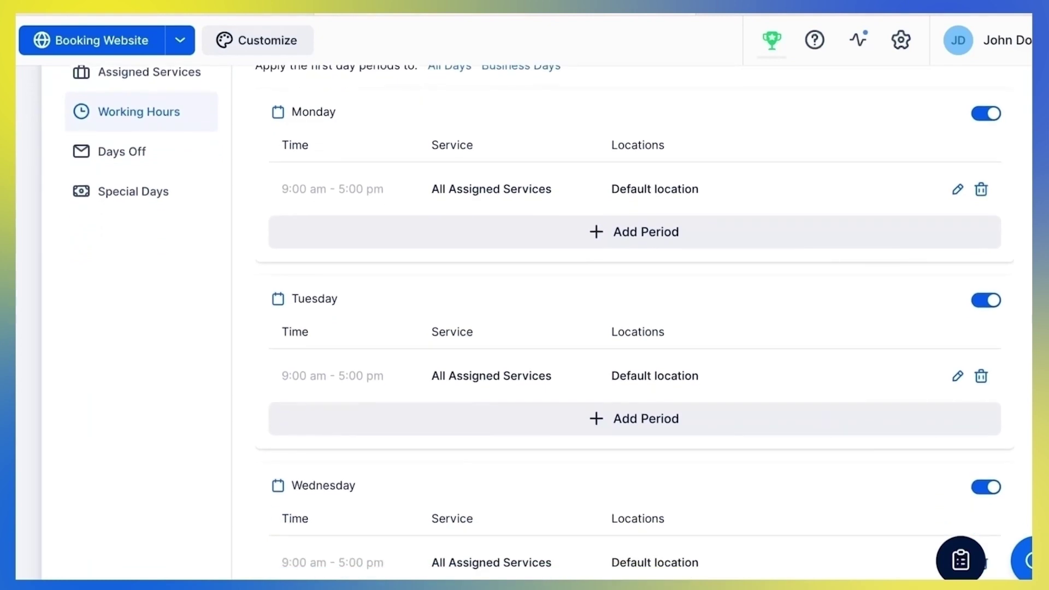
- Switch off Tuesday, Wednesday, Thursday and Friday, and start editing Monday's period
left_click(987, 300)
left_click(987, 363)
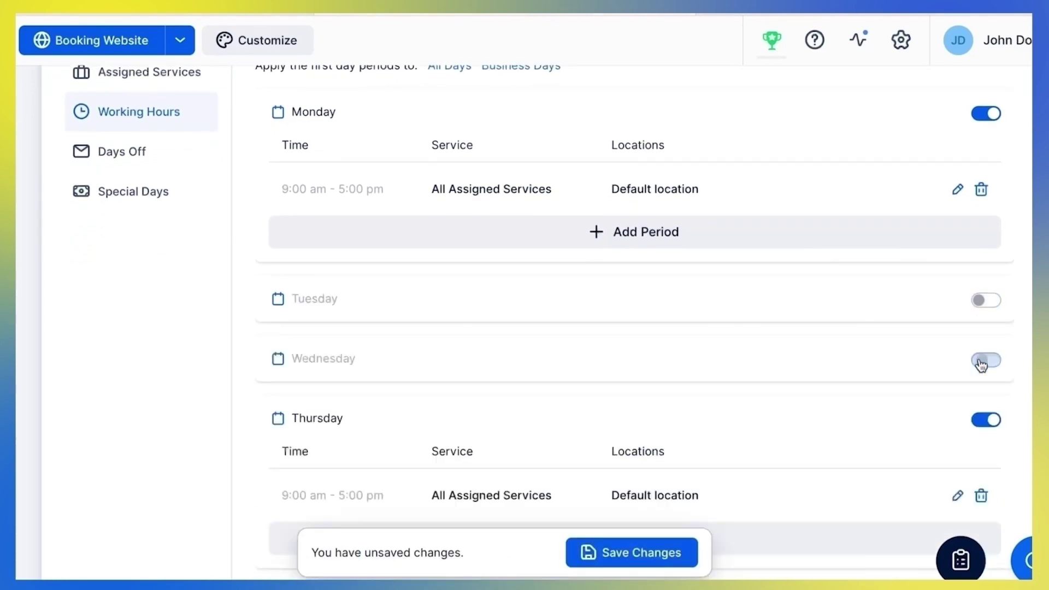
scroll(982, 365, "down", 3)
scroll(981, 366, "down", 1)
left_click(987, 304)
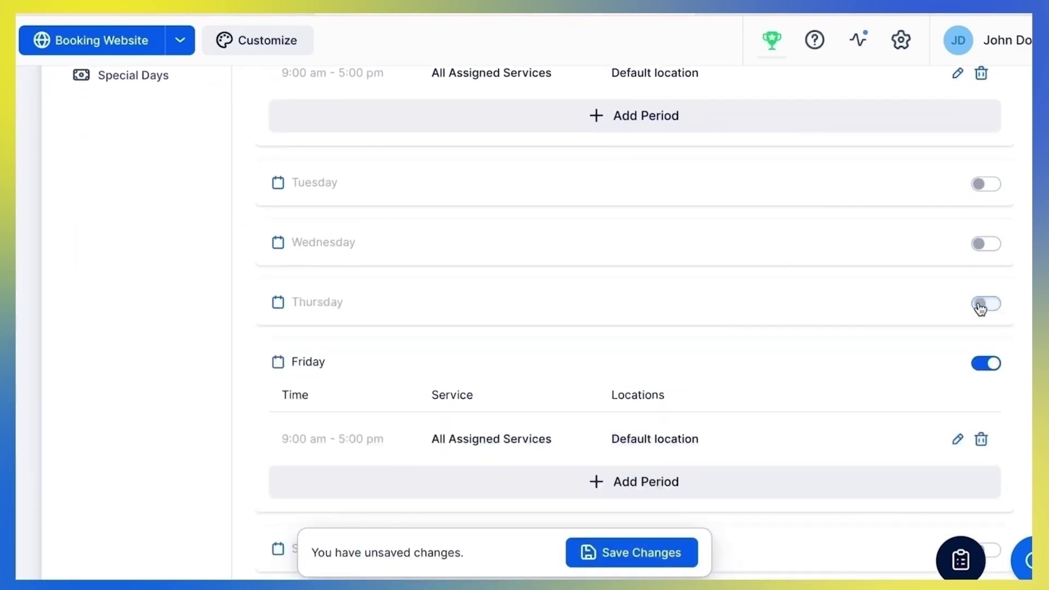
left_click(987, 363)
scroll(976, 360, "up", 5)
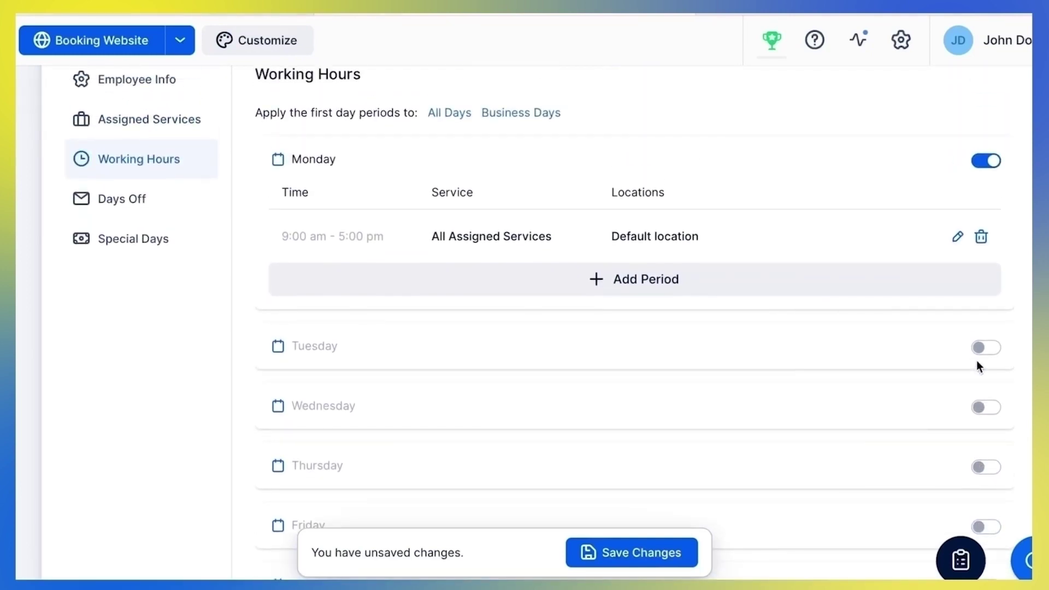
left_click(961, 238)
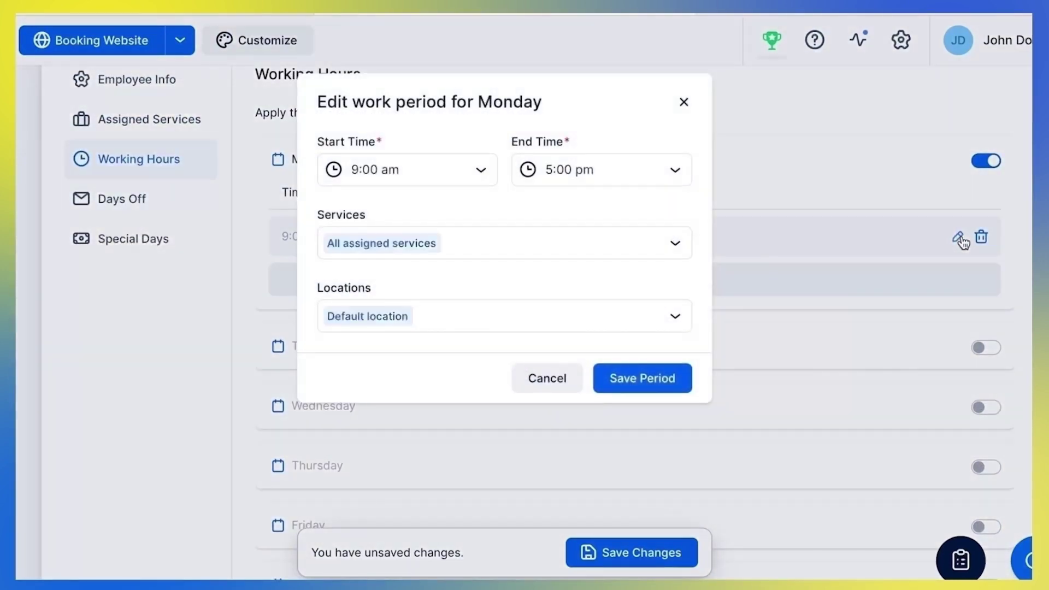
- Shorten Monday's first period to 9:00–11:00 am, offering only Check Up
left_click(531, 170)
scroll(570, 262, "up", 3)
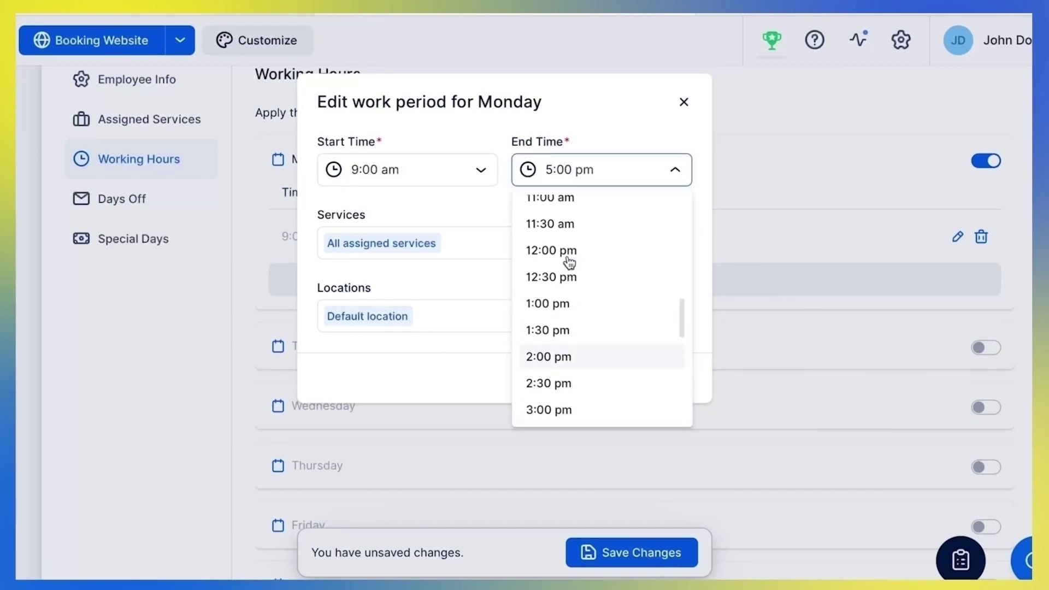
left_click(563, 207)
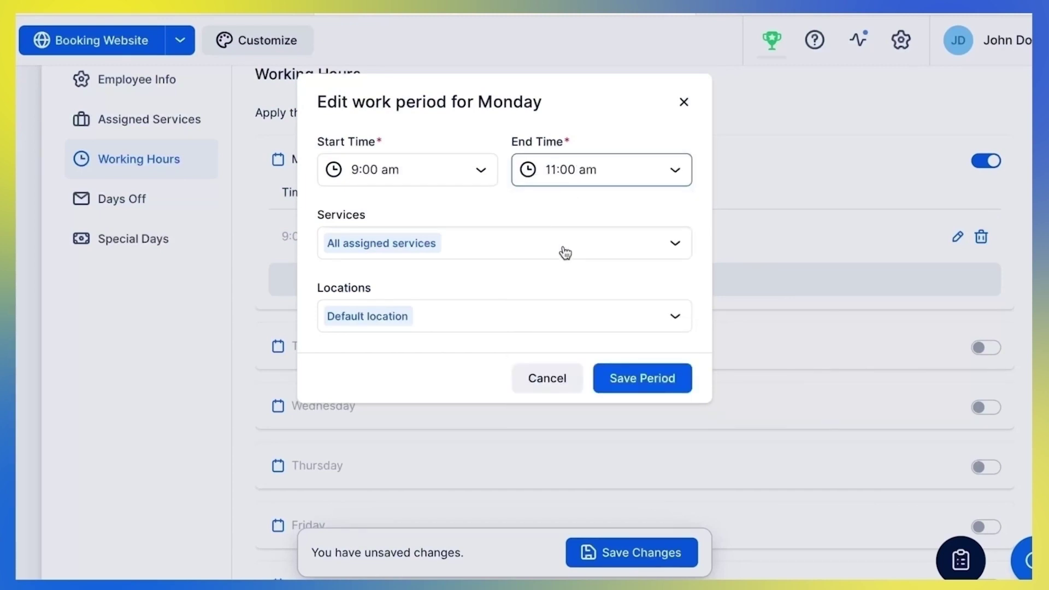
left_click(566, 246)
left_click(543, 283)
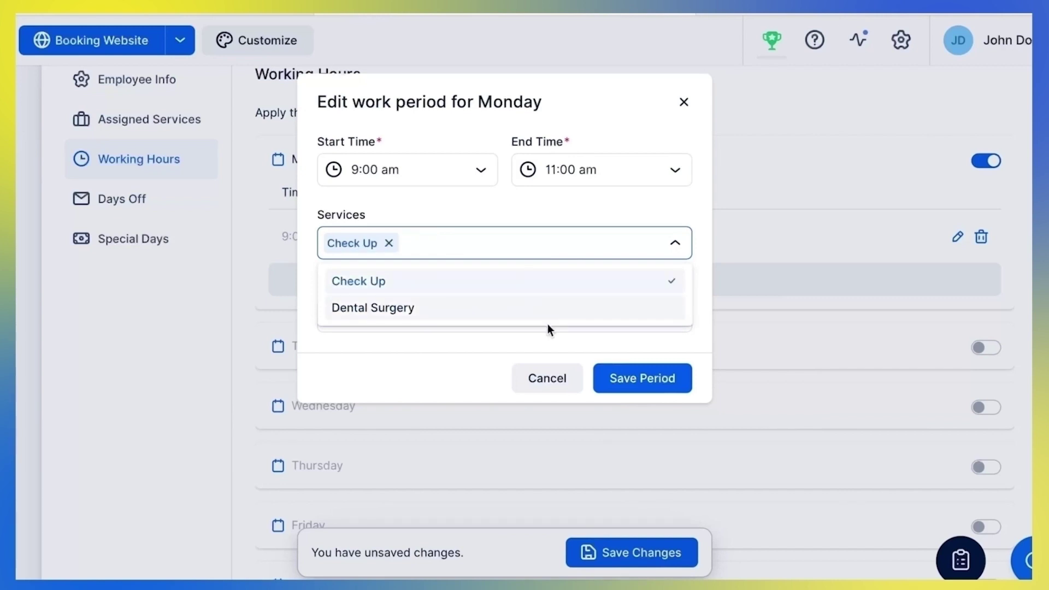
left_click(618, 352)
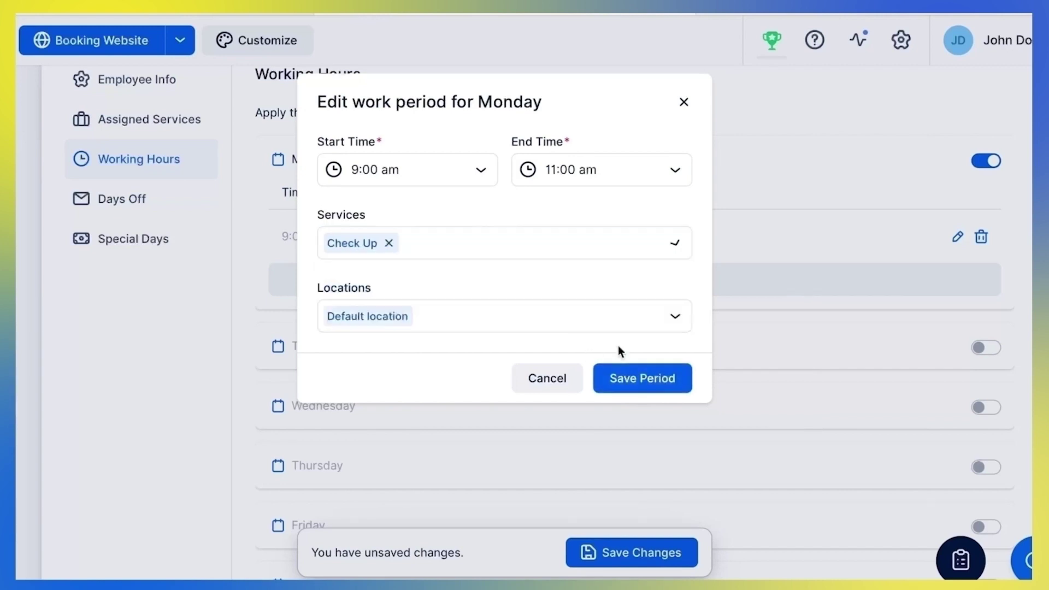
left_click(643, 378)
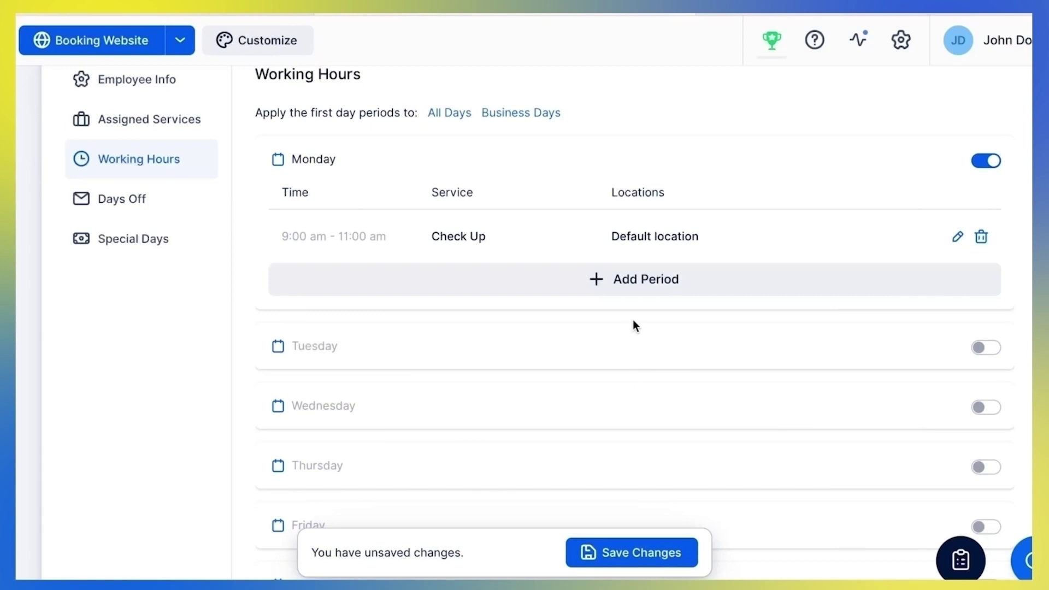
- Add a Monday period from 12:00 pm to 3:00 pm limited to Dental Surgery
left_click(632, 283)
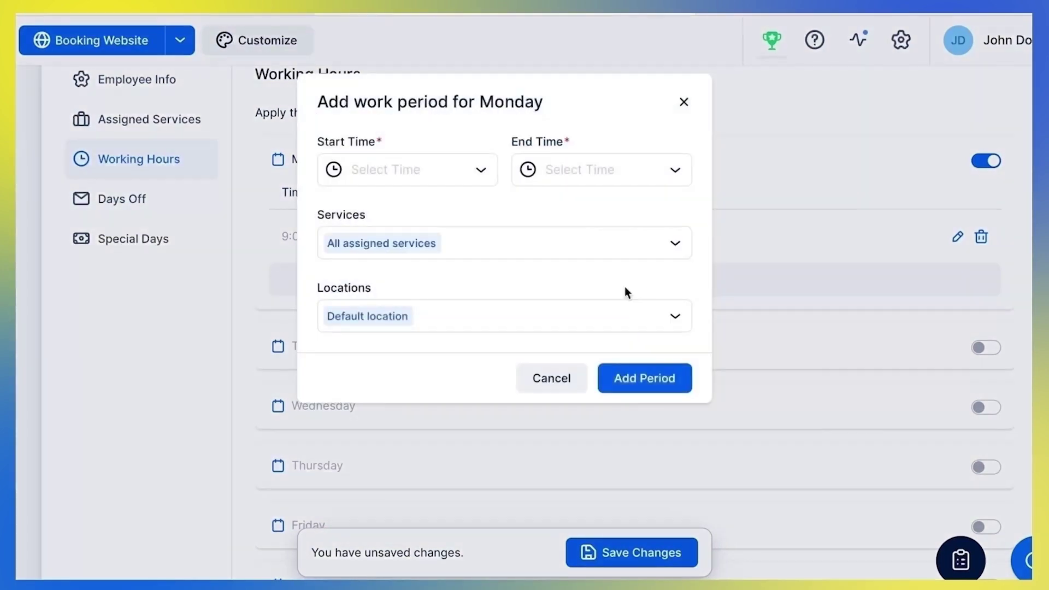
left_click(434, 168)
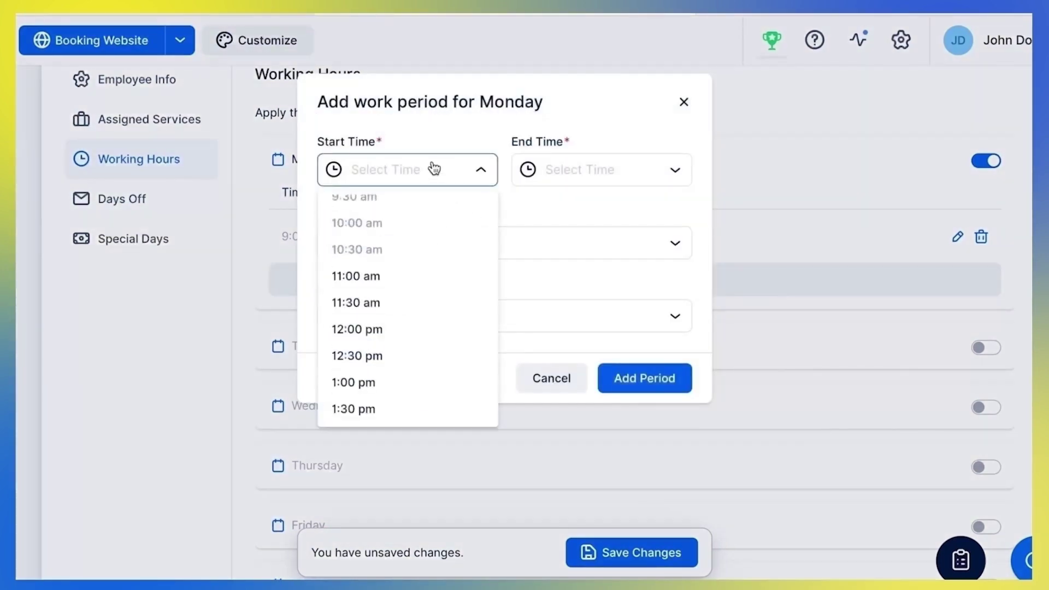
left_click(392, 330)
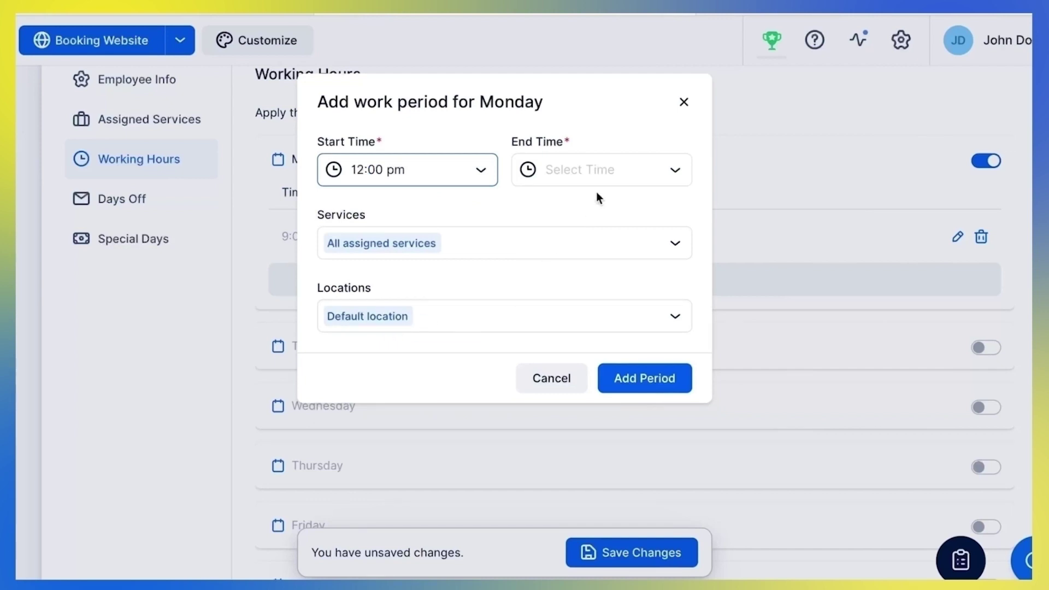
left_click(628, 175)
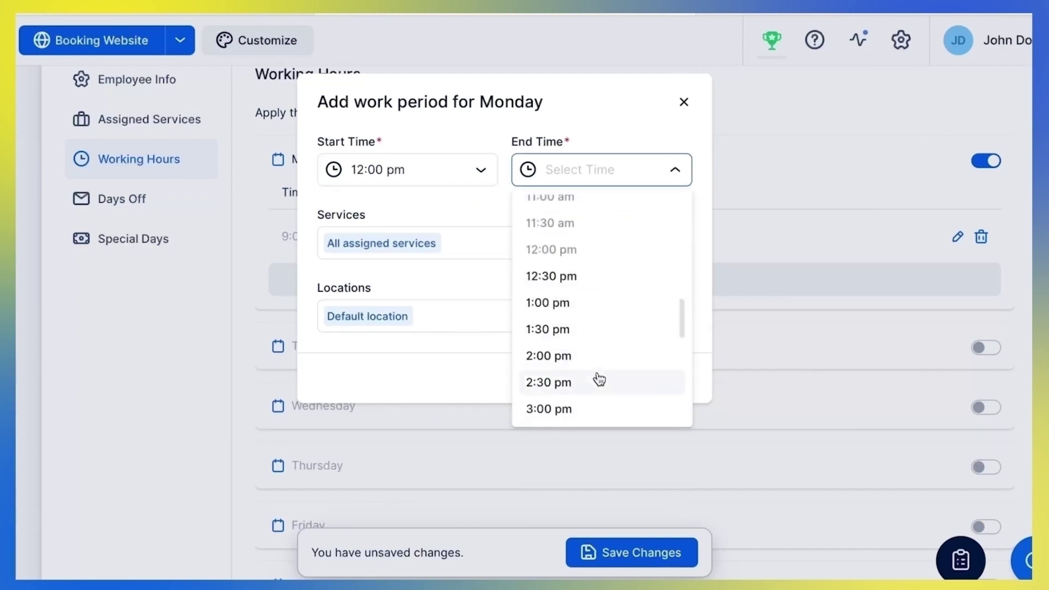
left_click(589, 408)
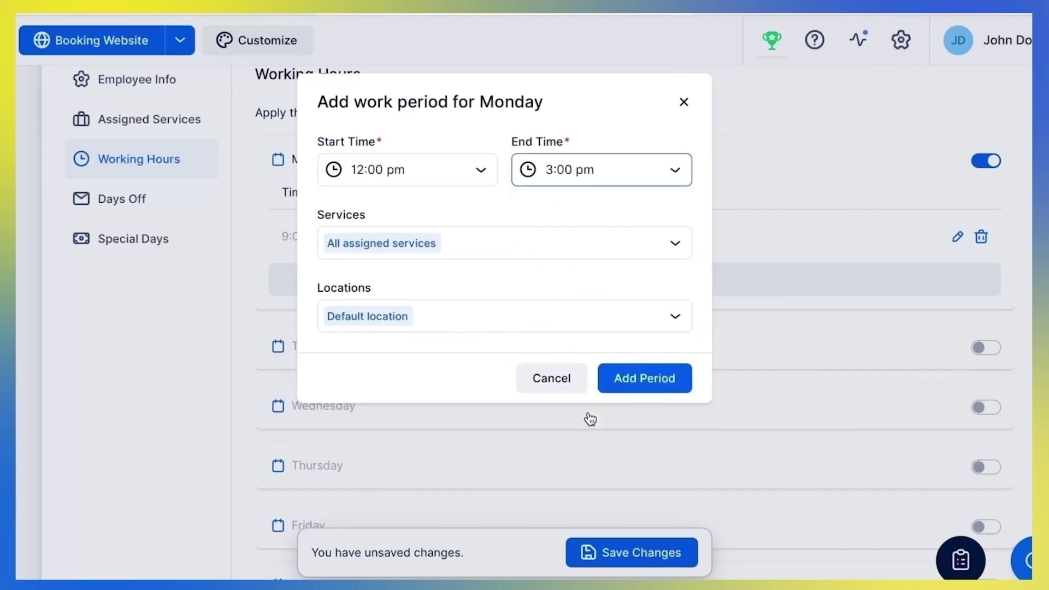
left_click(514, 246)
left_click(491, 312)
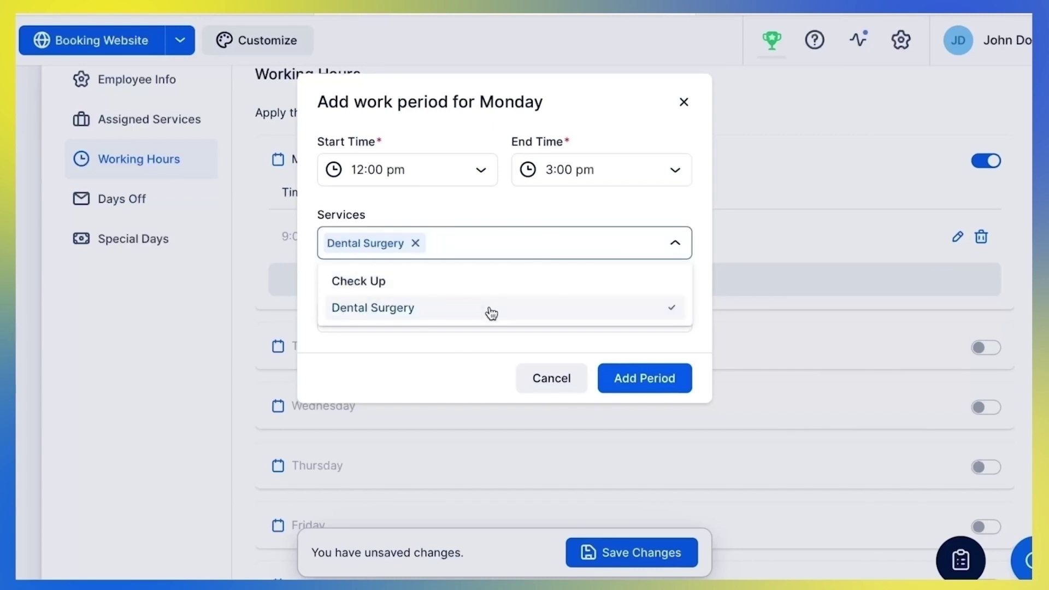
left_click(536, 215)
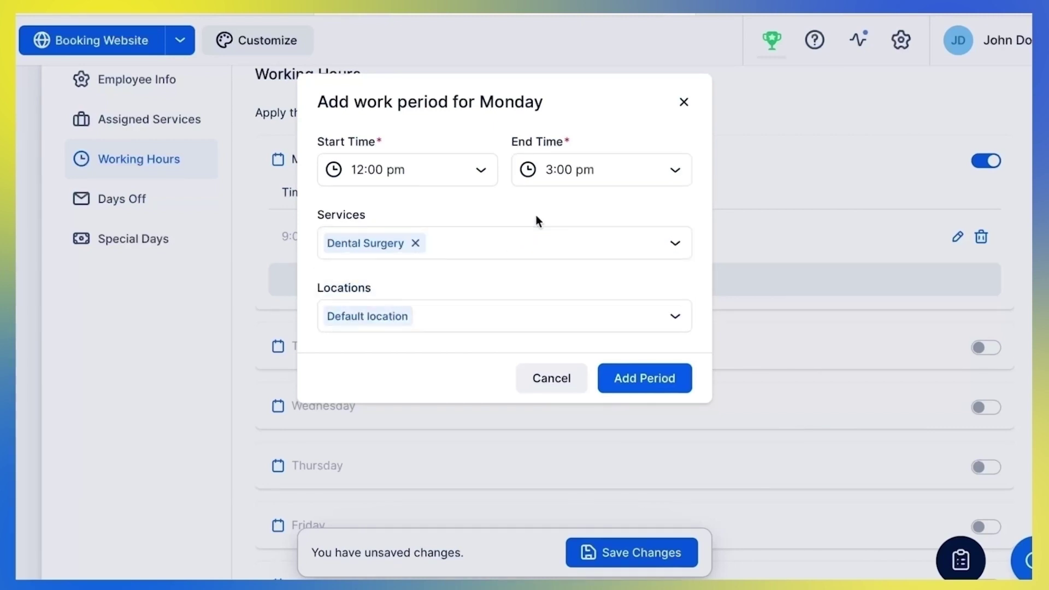
left_click(654, 381)
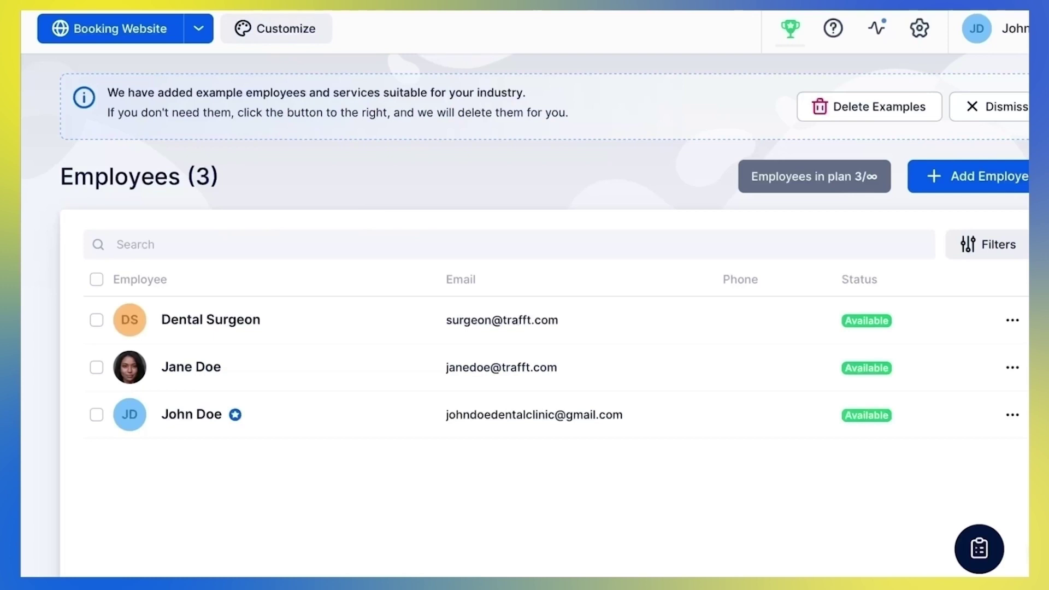
- Edit the Dental Surgeon's working hours and place Monday's period at Clinic no. 1
left_click(1013, 320)
left_click(951, 355)
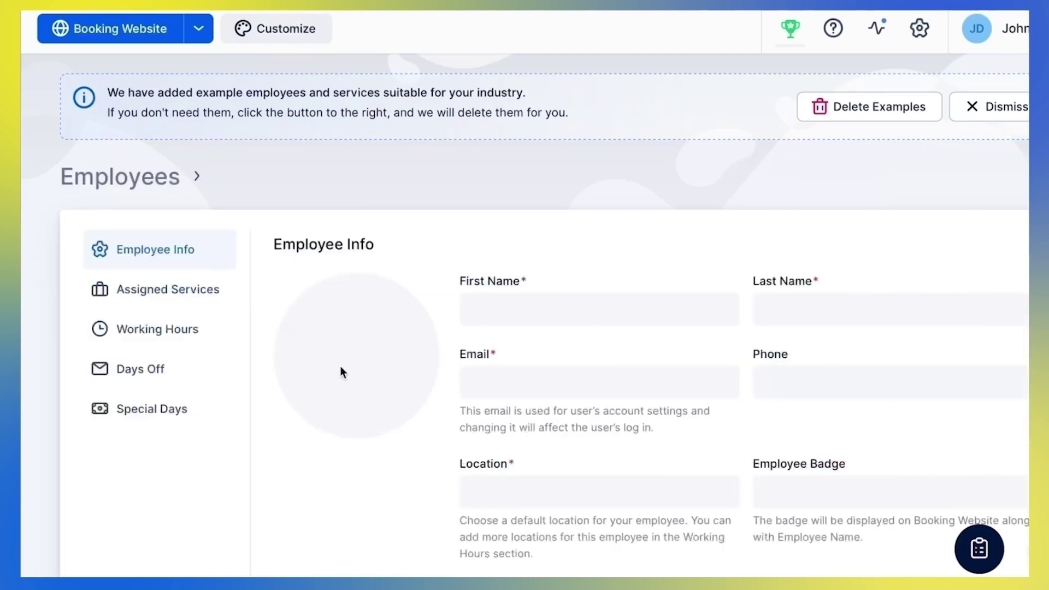
left_click(201, 328)
scroll(266, 408, "down", 3)
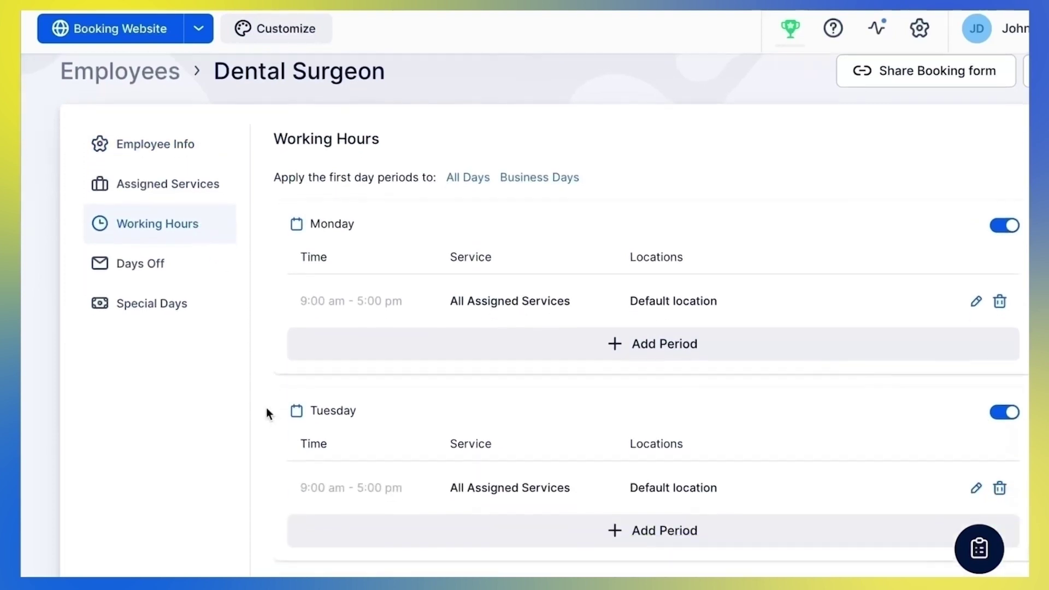
scroll(267, 407, "down", 2)
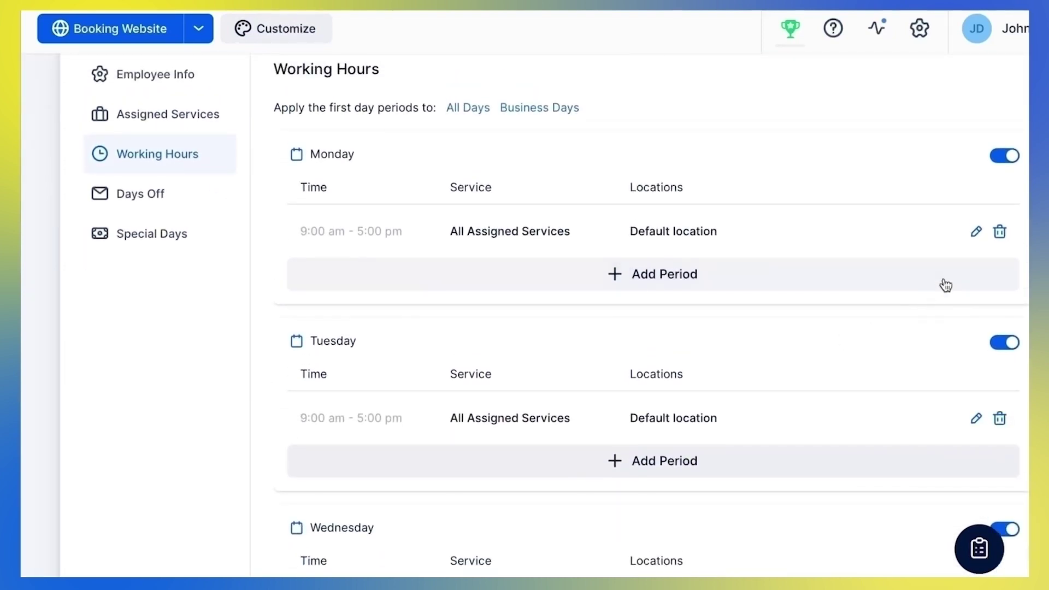
left_click(976, 231)
left_click(642, 306)
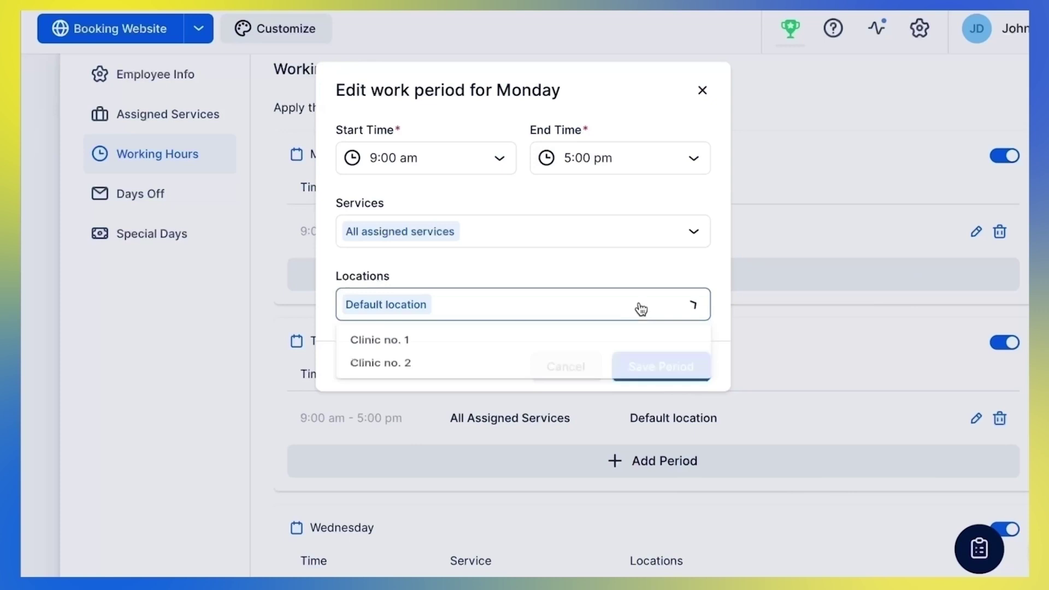
left_click(600, 340)
left_click(629, 299)
left_click(653, 362)
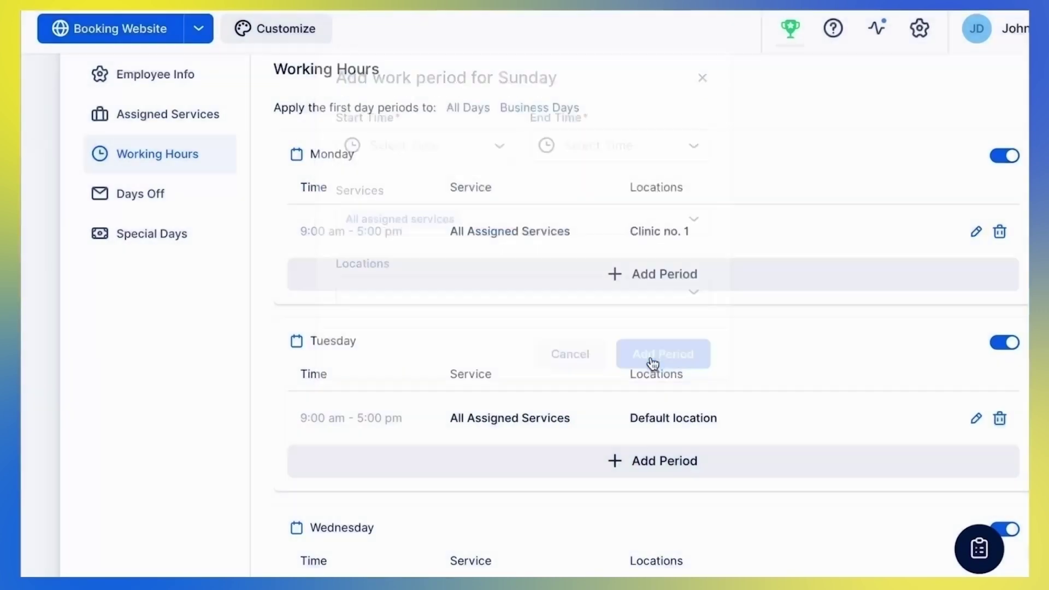
- Place Tuesday's work period at Clinic no. 1
left_click(977, 419)
left_click(525, 304)
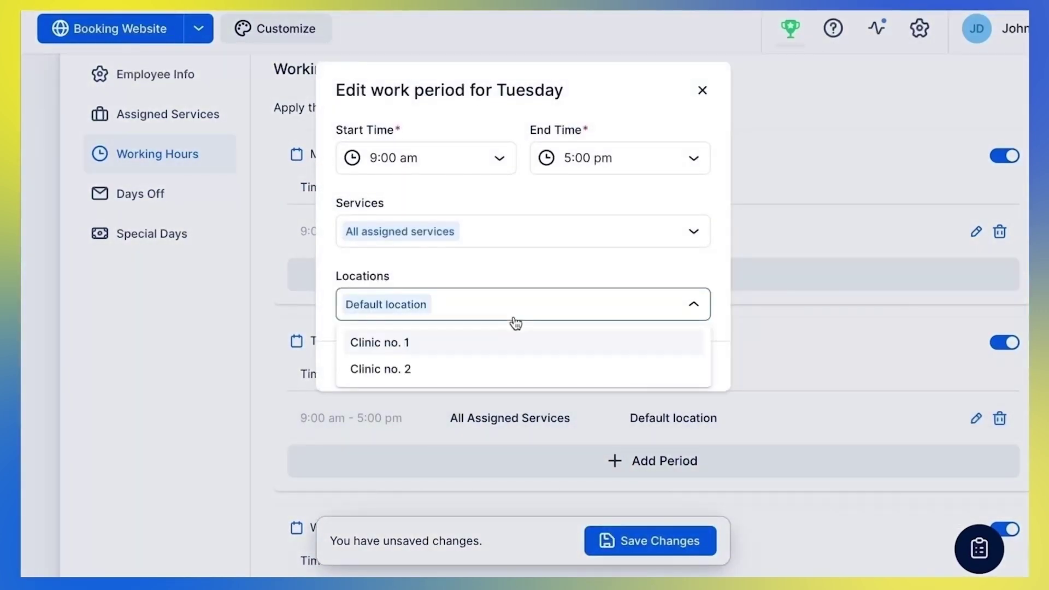
left_click(502, 343)
left_click(635, 262)
left_click(661, 366)
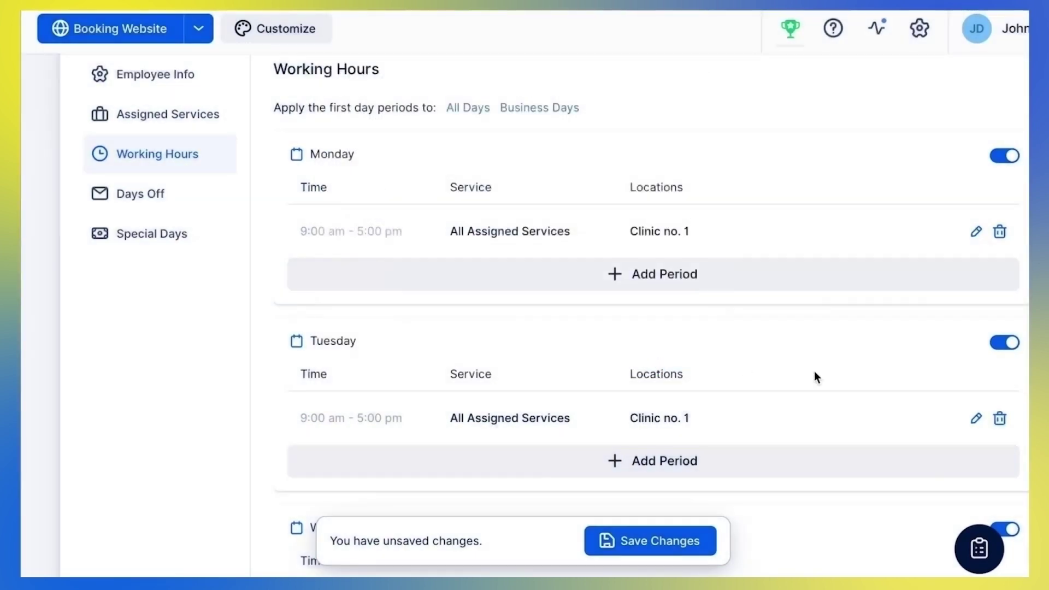
scroll(816, 371, "down", 5)
scroll(816, 371, "down", 3)
- Switch off Wednesday and place Thursday's work period at Clinic no. 2
left_click(1004, 181)
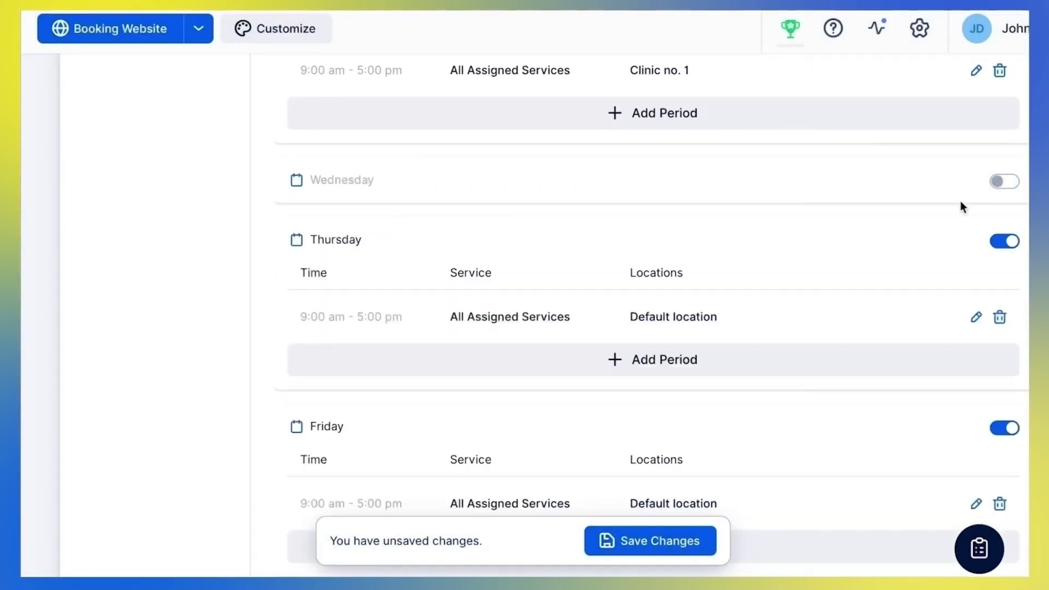
left_click(976, 318)
left_click(607, 304)
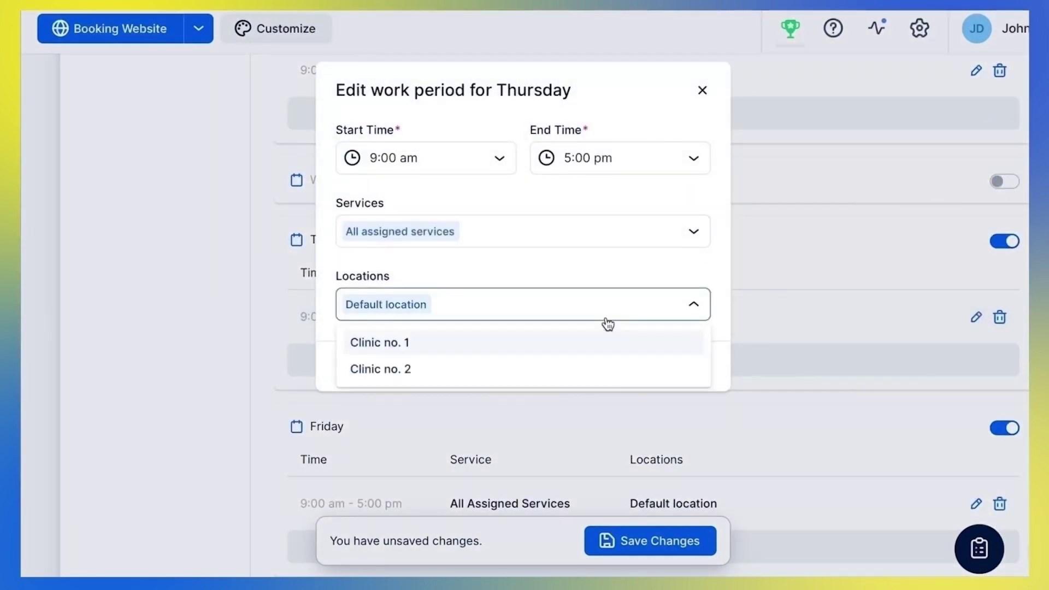
left_click(547, 369)
left_click(575, 277)
left_click(661, 365)
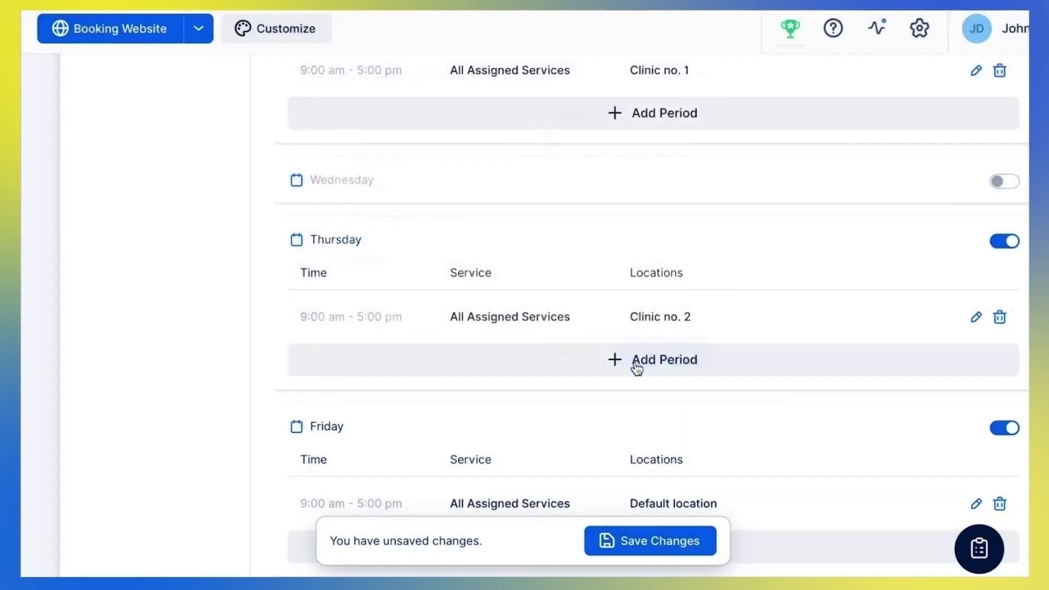
scroll(757, 400, "down", 2)
scroll(757, 398, "down", 1)
- Place Friday's work period at Clinic no. 2 and save the employee's changes
left_click(976, 408)
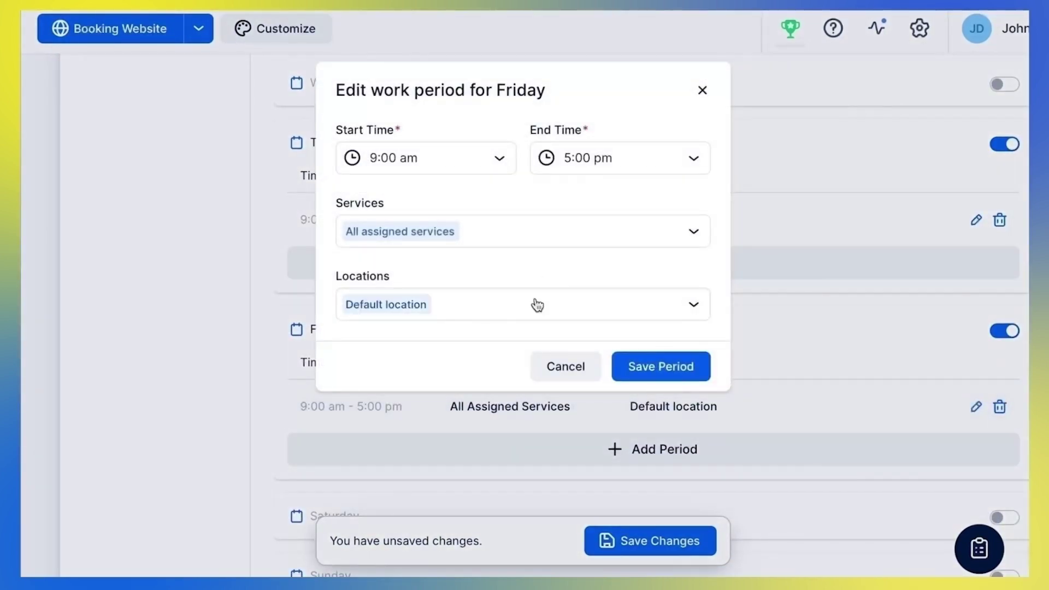
left_click(537, 305)
left_click(500, 369)
left_click(607, 275)
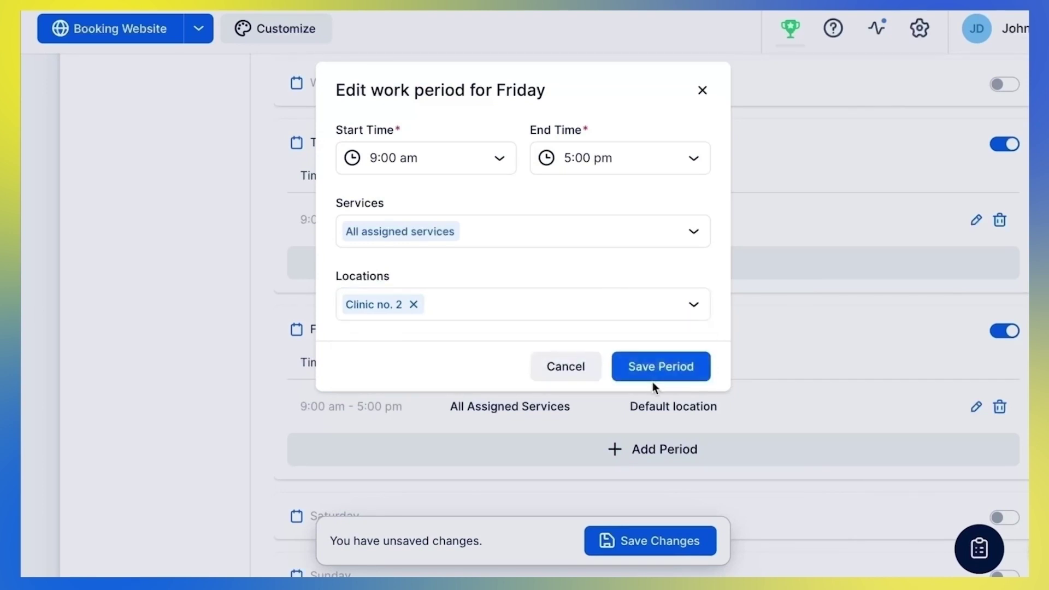
left_click(656, 371)
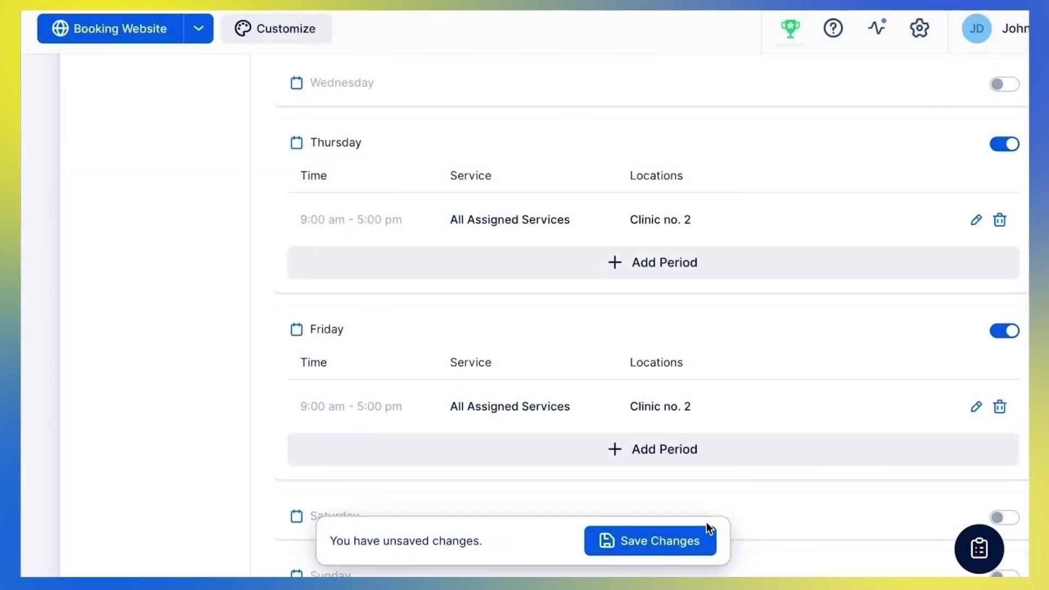
left_click(704, 538)
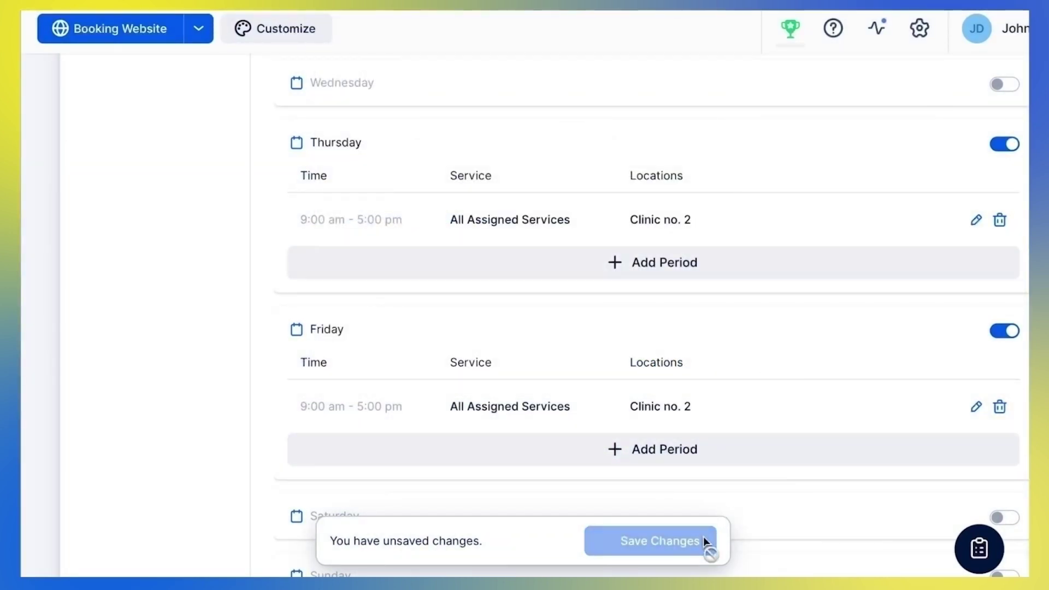